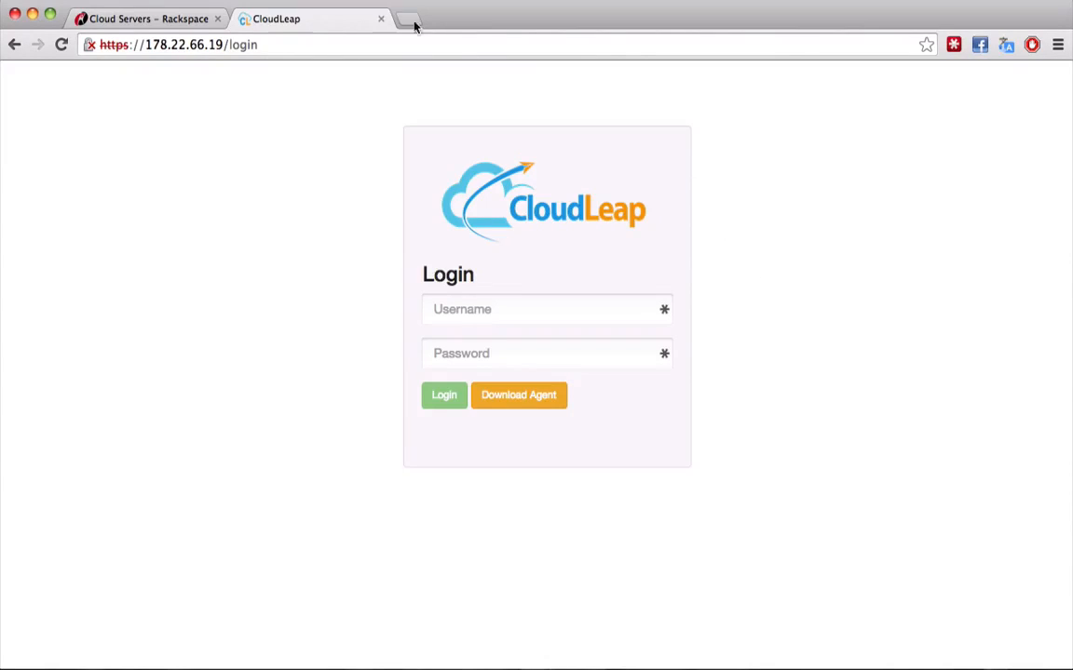
- Switch to the Rackspace Cloud Servers tab, leaving the CloudLeap login page open
{"action": "left_click", "coordinate": [147, 19]}
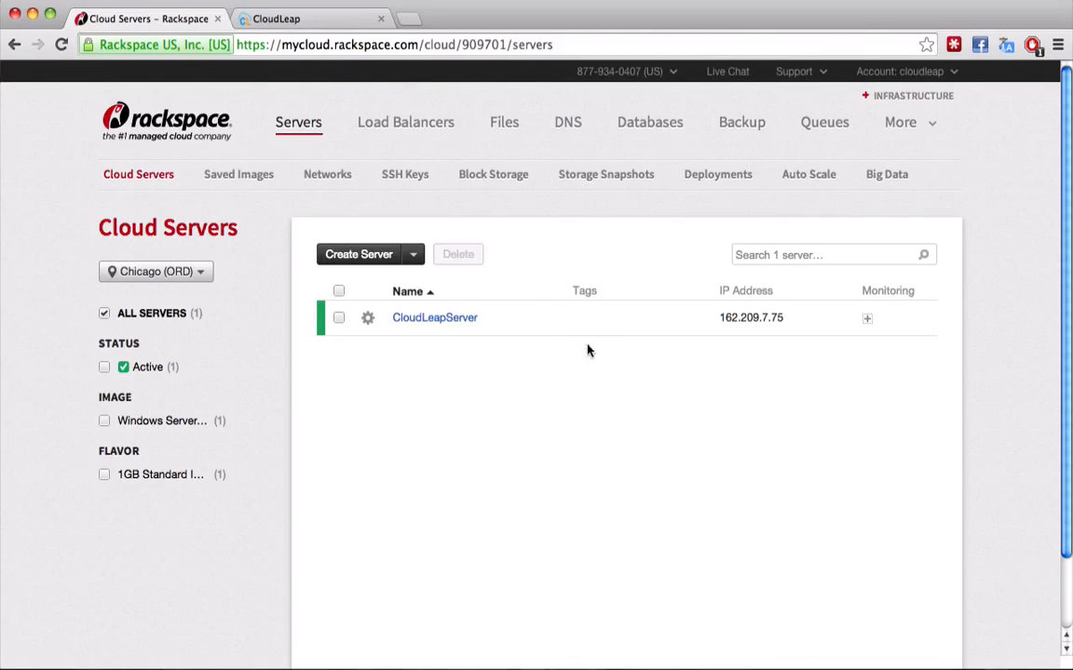
- Select CloudLeapServer's IP 162.209.7.75 and connect to it with Remote Desktop Connection
{"action": "left_click", "coordinate": [444, 322]}
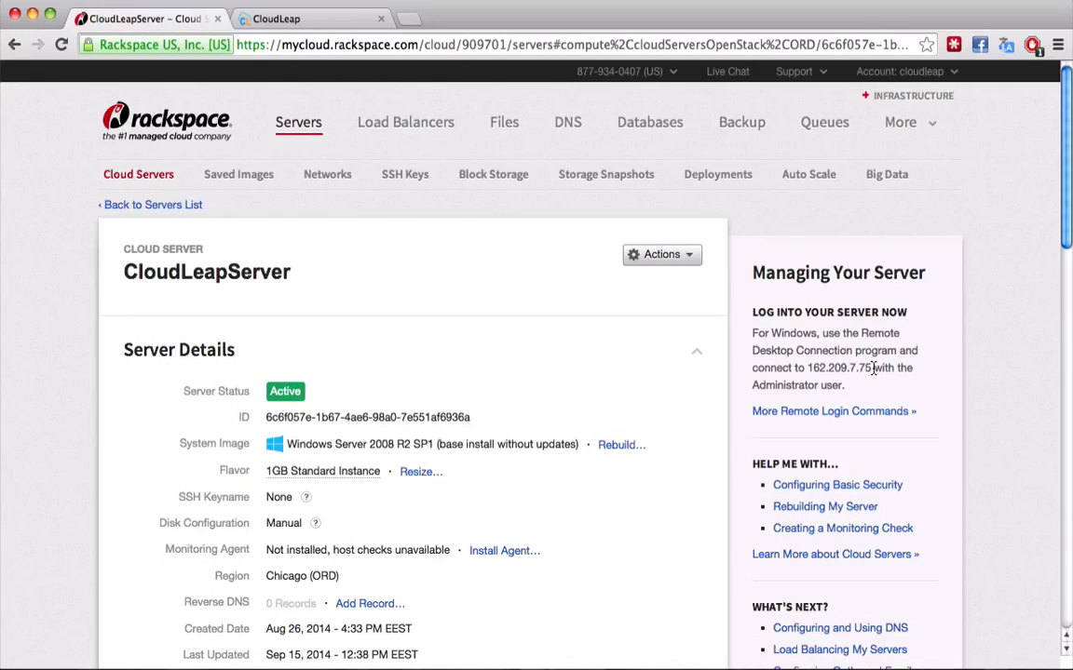
{"action": "left_click_drag", "start_coordinate": [872, 367], "coordinate": [806, 368]}
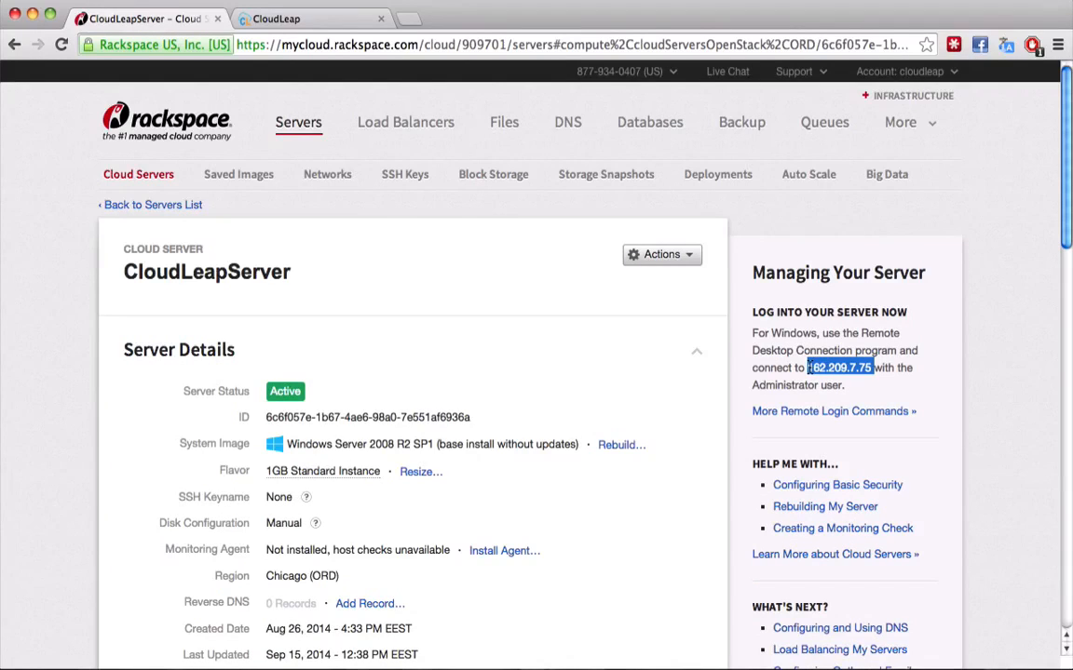
{"action": "key", "text": "super+Tab"}
{"action": "key", "text": "super+space"}
{"action": "type", "text": "rem"}
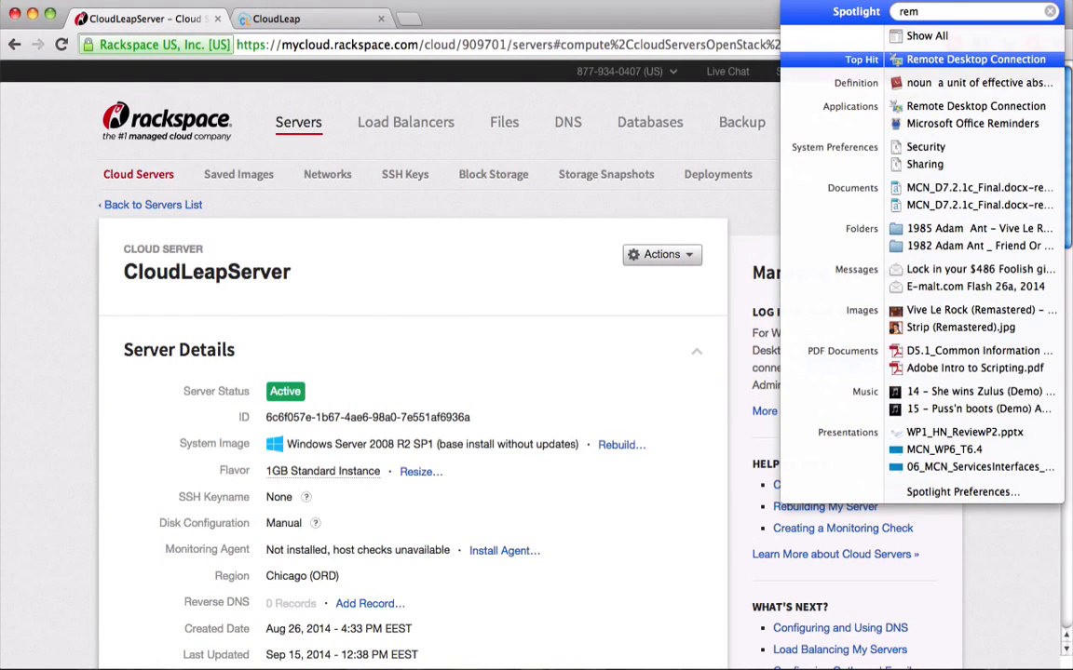
{"action": "key", "text": "Return"}
{"action": "key", "text": "Return"}
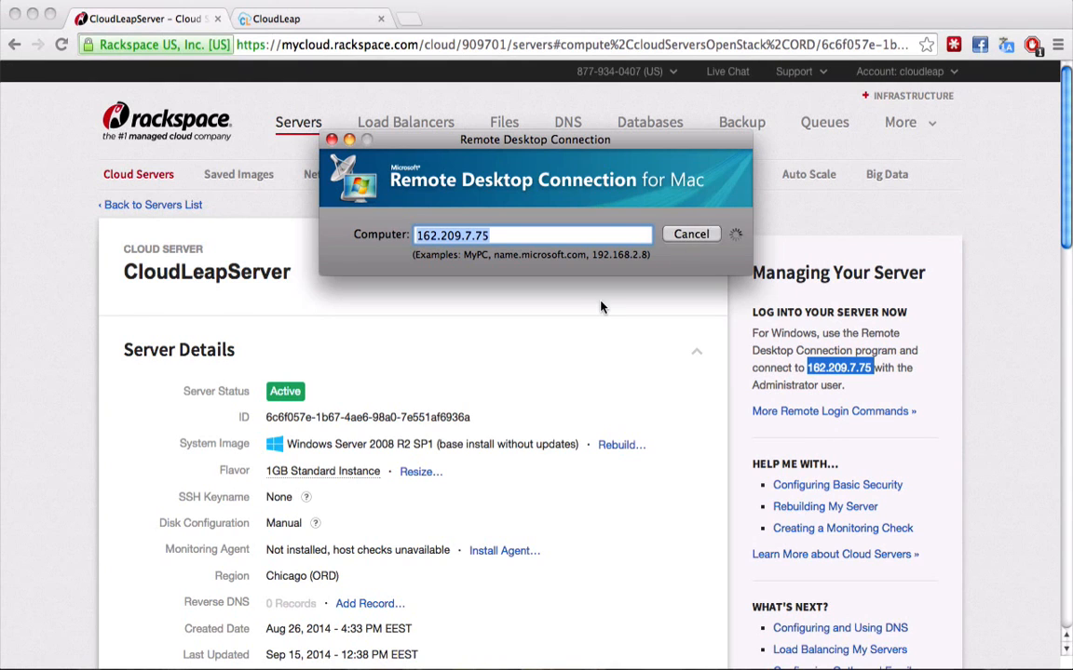
{"action": "key", "text": "Return"}
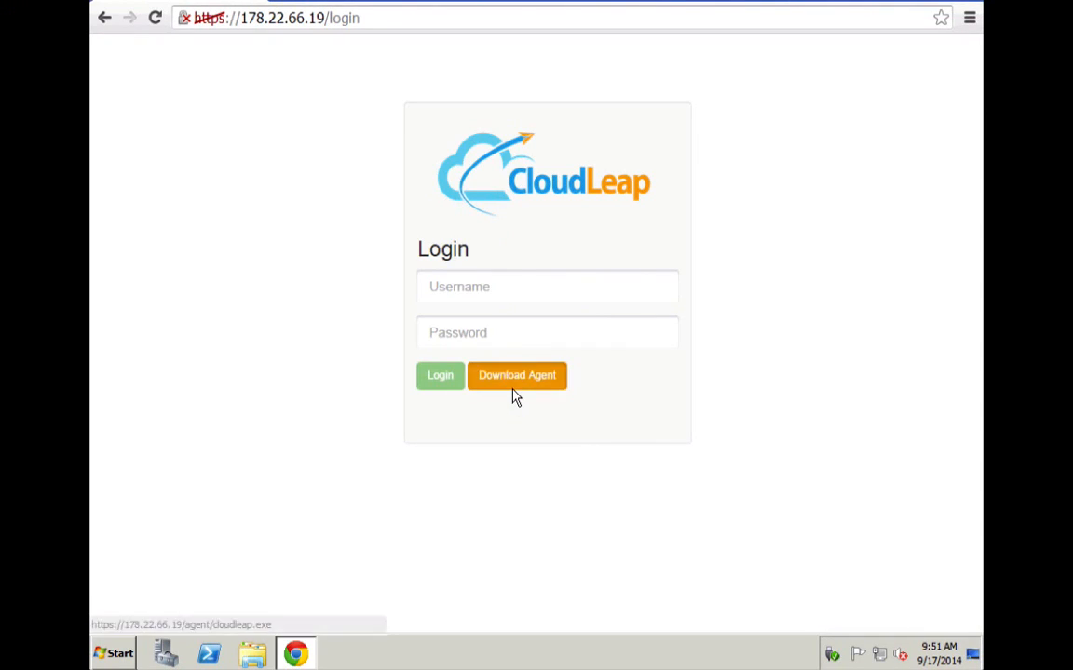
- Download the CloudLeap agent, keep cloudleap.exe, and run the installer
{"action": "left_click", "coordinate": [511, 423]}
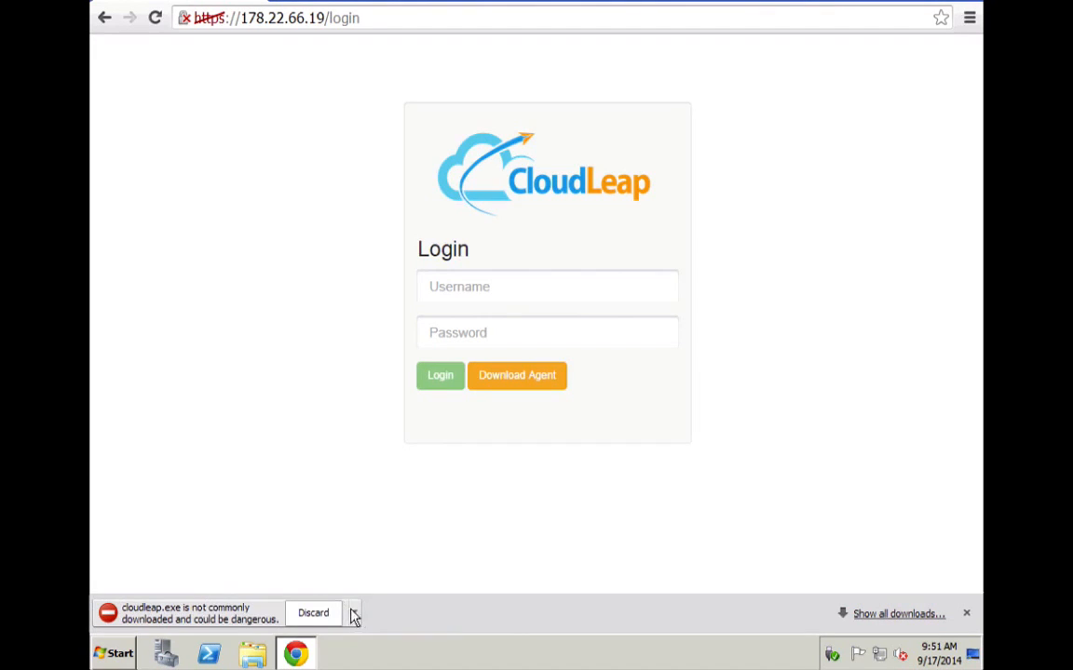
{"action": "left_click", "coordinate": [354, 613]}
{"action": "left_click", "coordinate": [377, 560]}
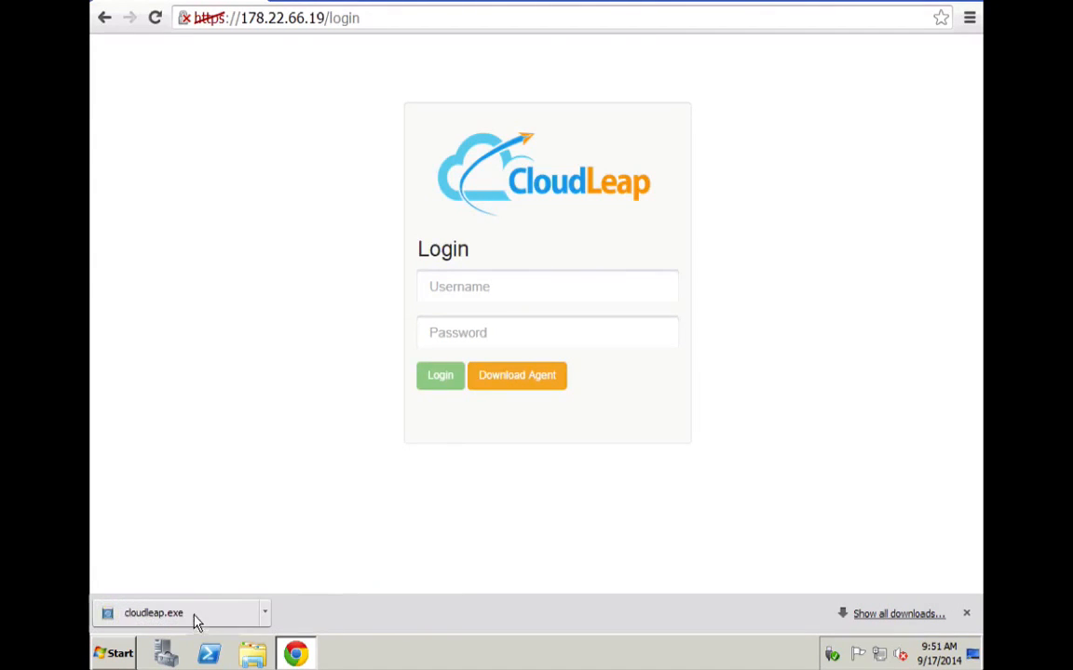
{"action": "left_click", "coordinate": [196, 619]}
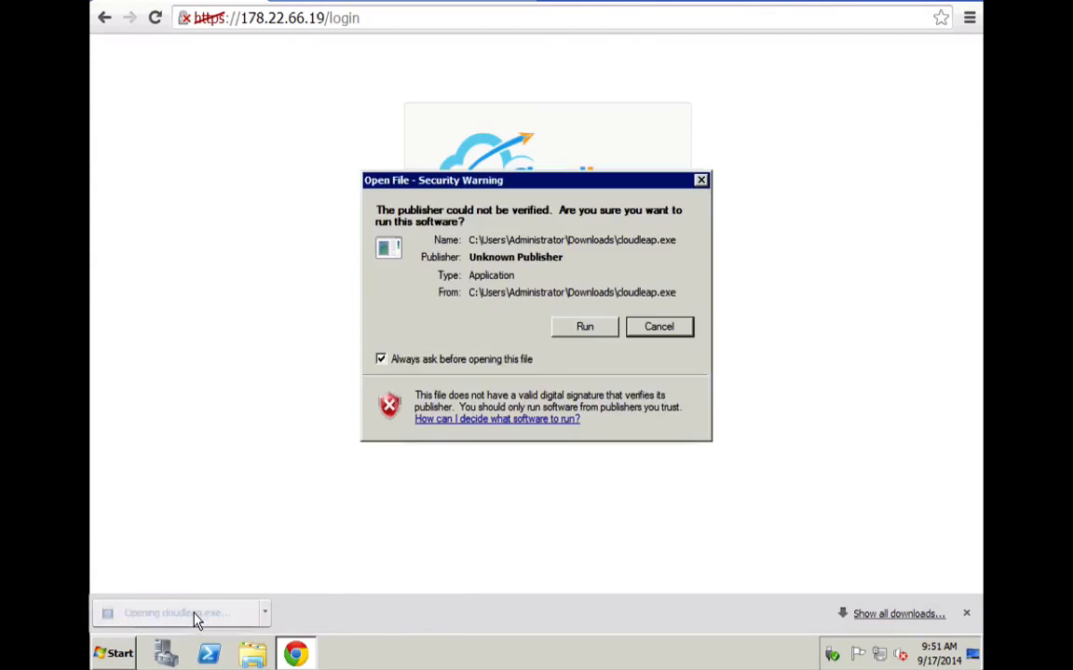
{"action": "left_click", "coordinate": [594, 328]}
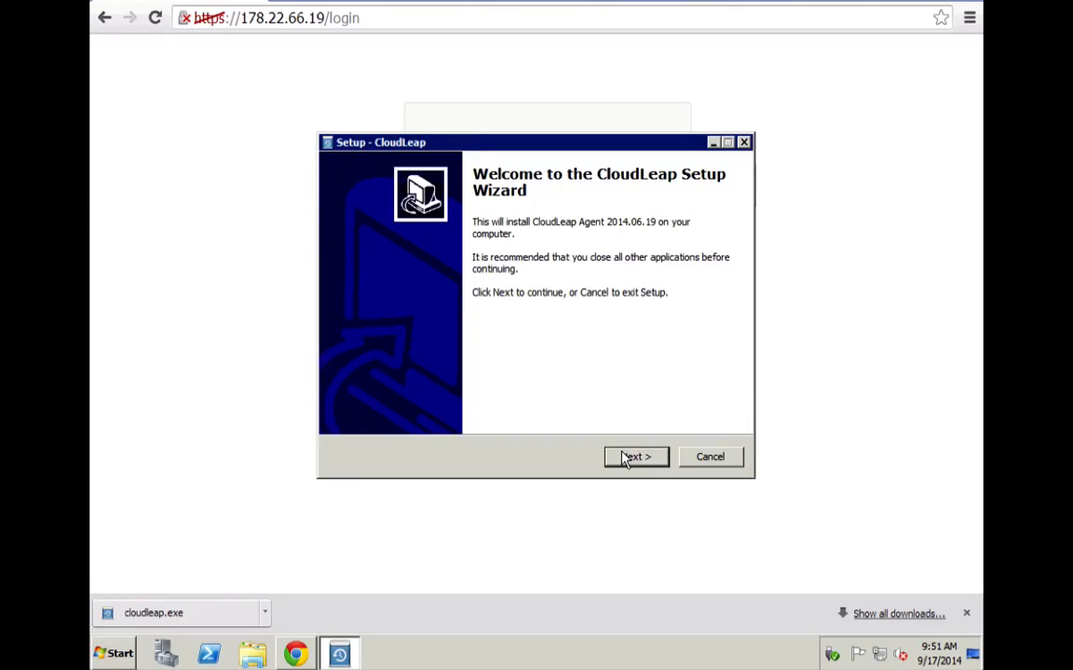
- Accept the license agreement and keep the default install folder
{"action": "left_click", "coordinate": [629, 455]}
{"action": "left_click", "coordinate": [452, 403]}
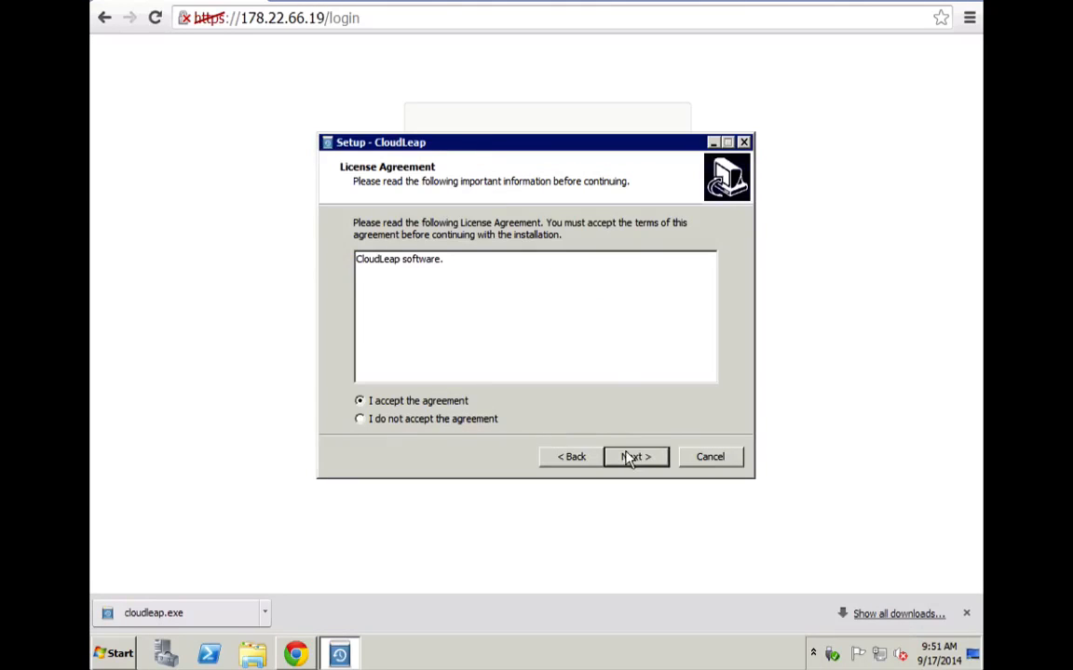
{"action": "left_click", "coordinate": [636, 458]}
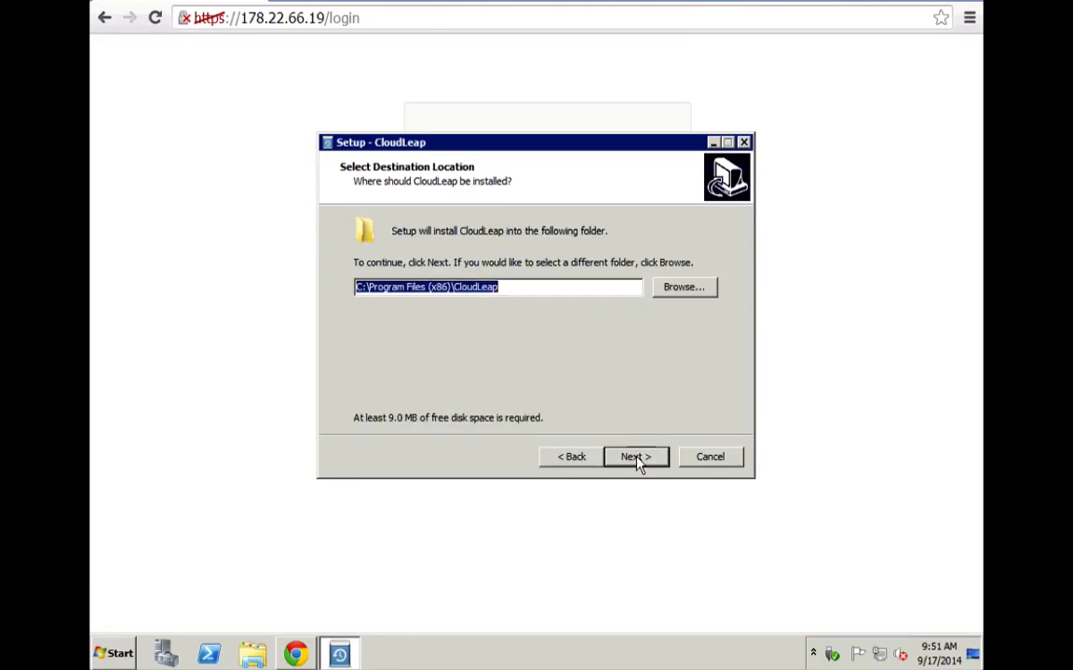
{"action": "left_click", "coordinate": [636, 458]}
- Enter CloudPortal IP 178.22.66.19 with the portal username and password, then complete the installation
{"action": "type", "text": "178"}
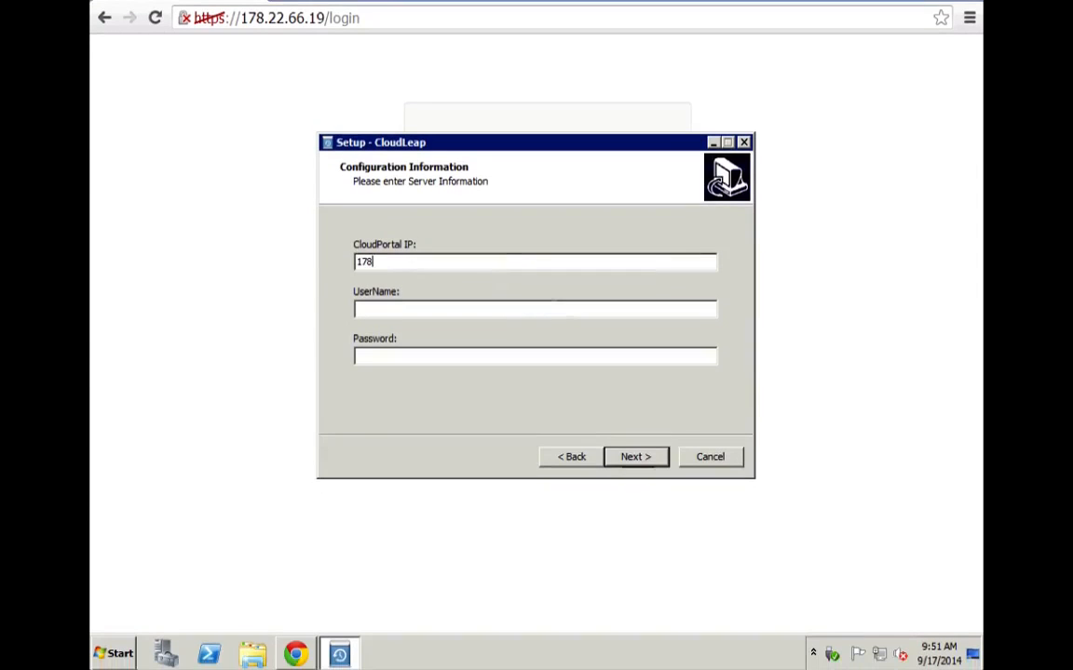
{"action": "type", "text": ".22.66.19"}
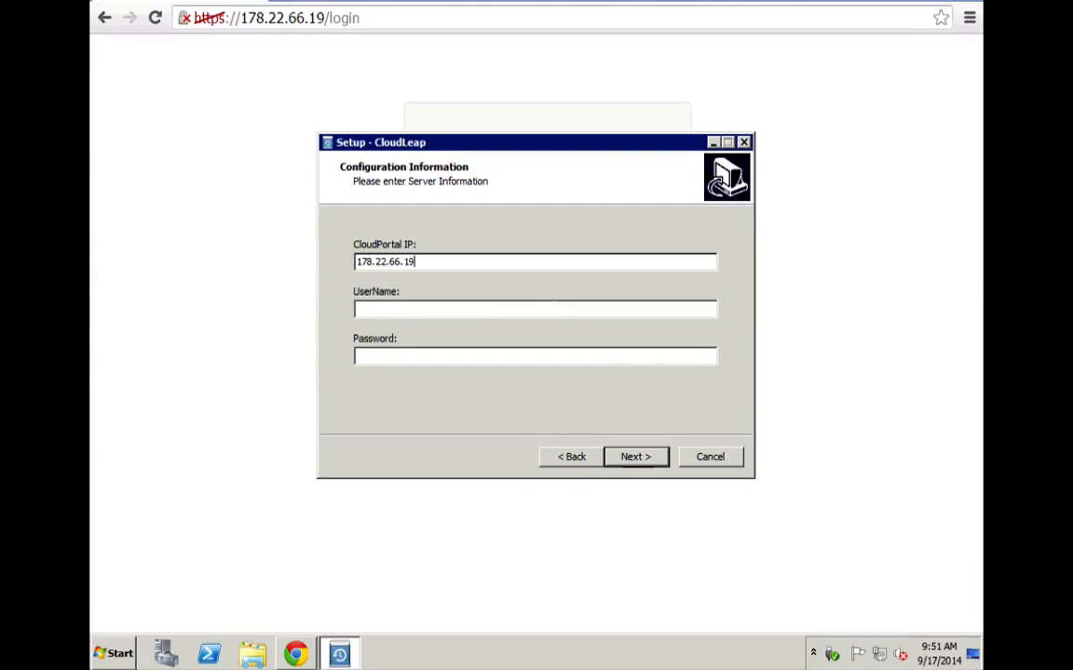
{"action": "key", "text": "Tab"}
{"action": "type", "text": "admin"}
{"action": "key", "text": "Tab"}
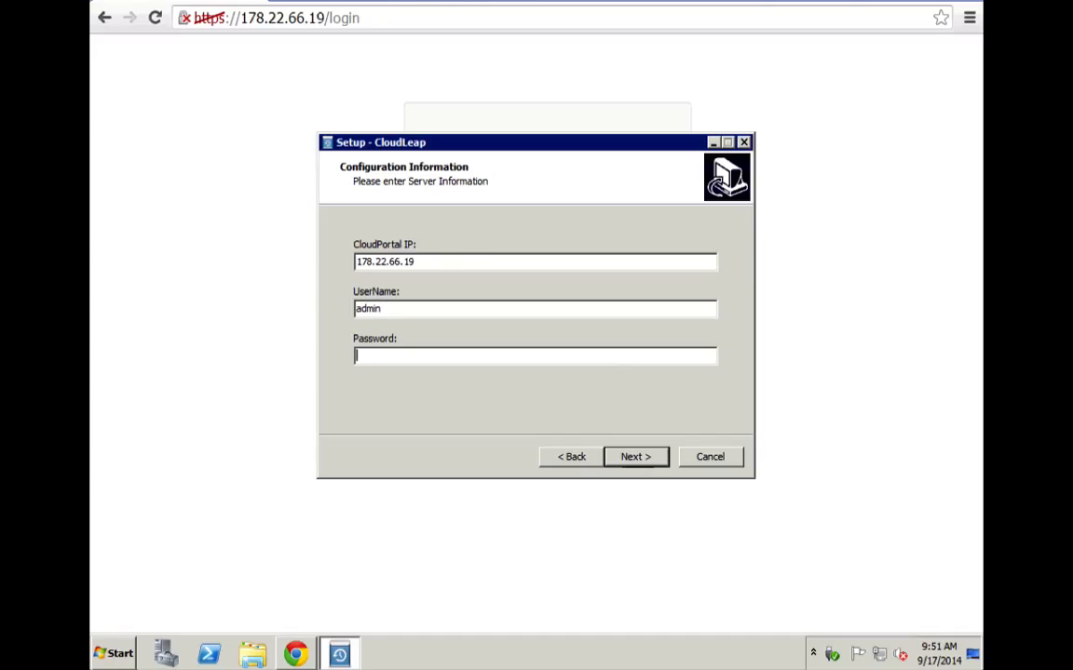
{"action": "type", "text": "********"}
{"action": "left_click", "coordinate": [626, 459]}
{"action": "left_click", "coordinate": [627, 459]}
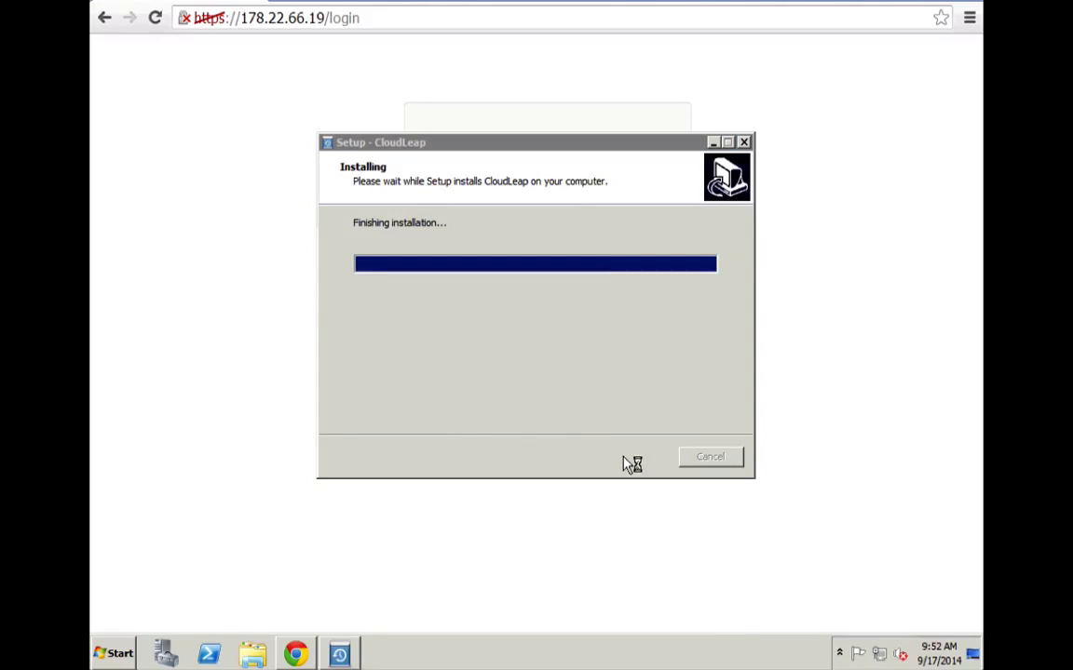
{"action": "left_click", "coordinate": [626, 459]}
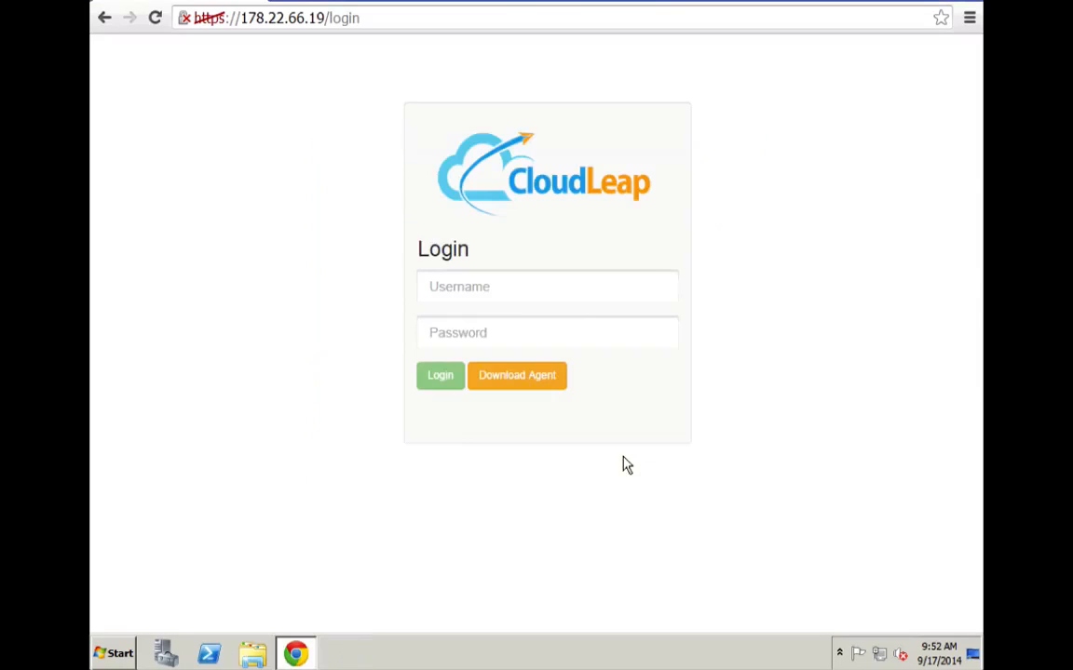
- Close the Remote Desktop session and log in to CloudLeap with the portal username and password
{"action": "key", "text": "super+2"}
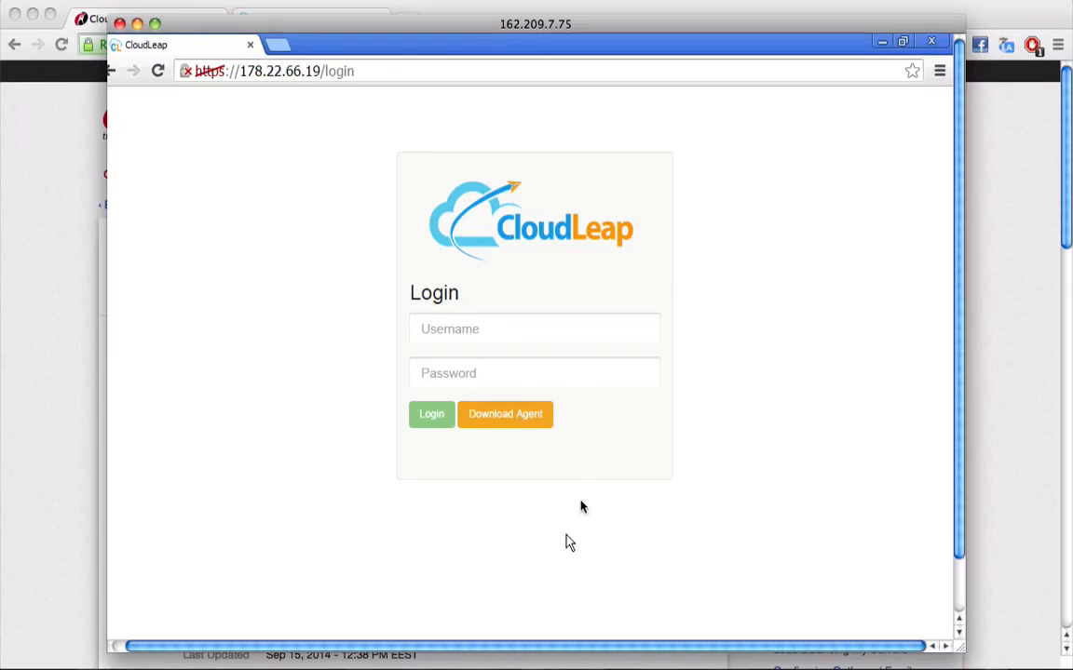
{"action": "left_click", "coordinate": [120, 24]}
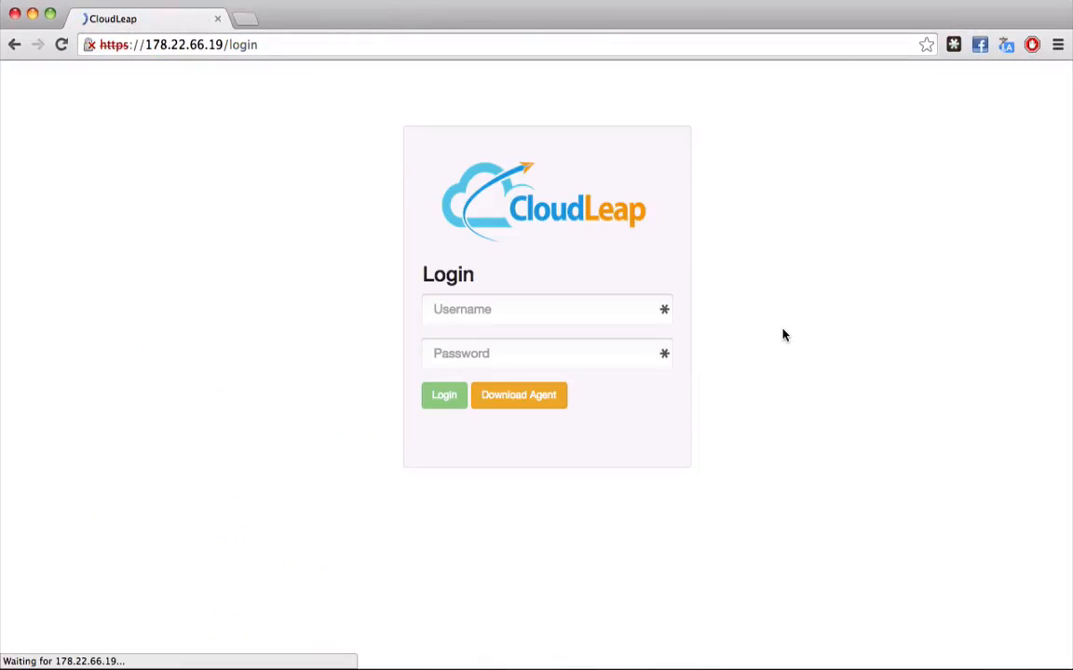
{"action": "left_click", "coordinate": [582, 309]}
{"action": "type", "text": "admin"}
{"action": "key", "text": "Tab"}
{"action": "type", "text": "********"}
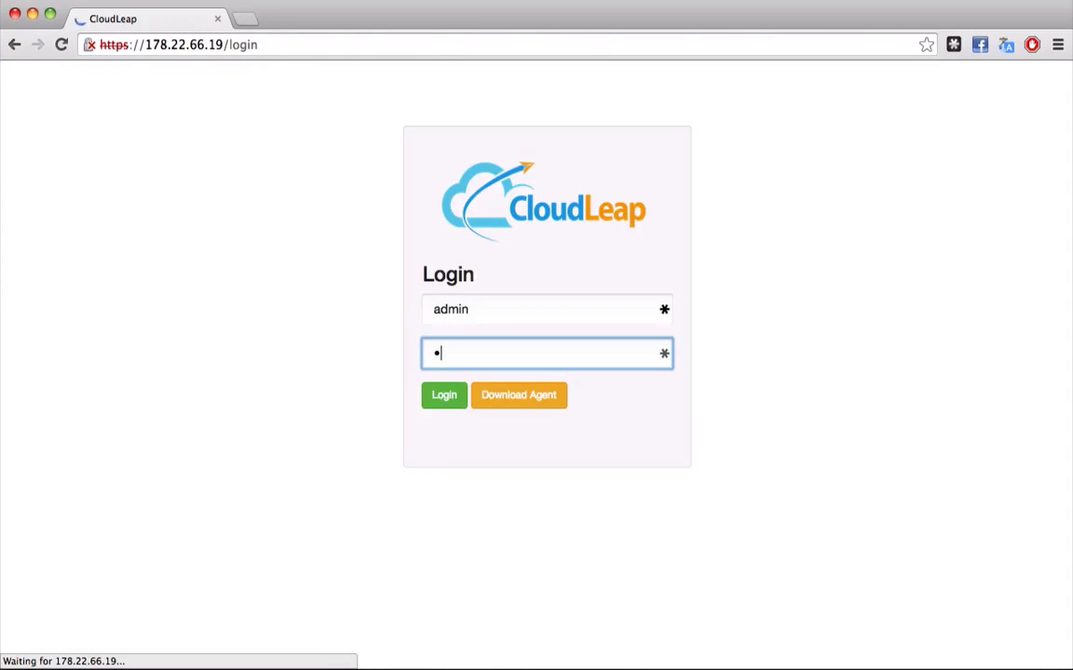
{"action": "left_click", "coordinate": [448, 395]}
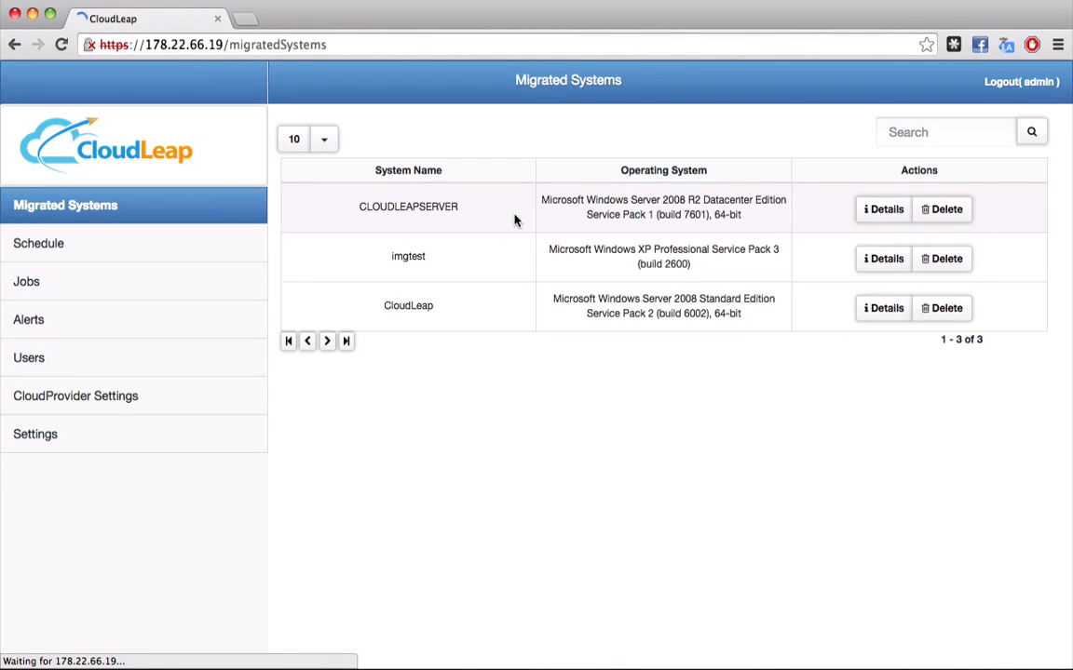
- Review CLOUDLEAPSERVER's details and snapshots, then check its completed backup in the Jobs list
{"action": "left_click", "coordinate": [786, 207]}
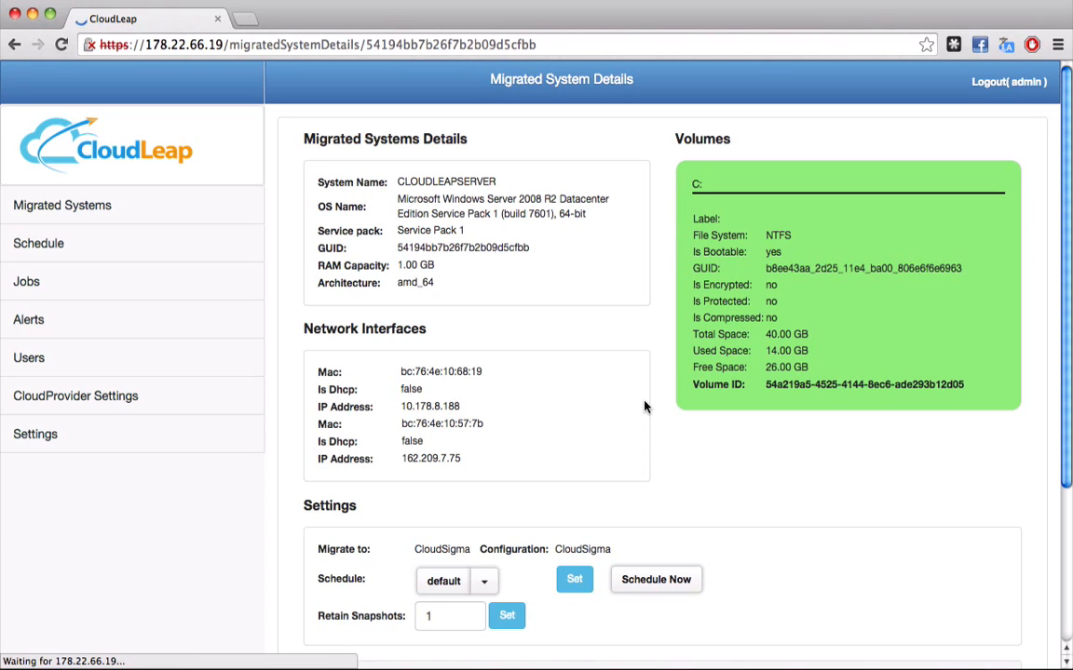
{"action": "scroll", "coordinate": [644, 407], "scroll_direction": "down", "scroll_amount": 5}
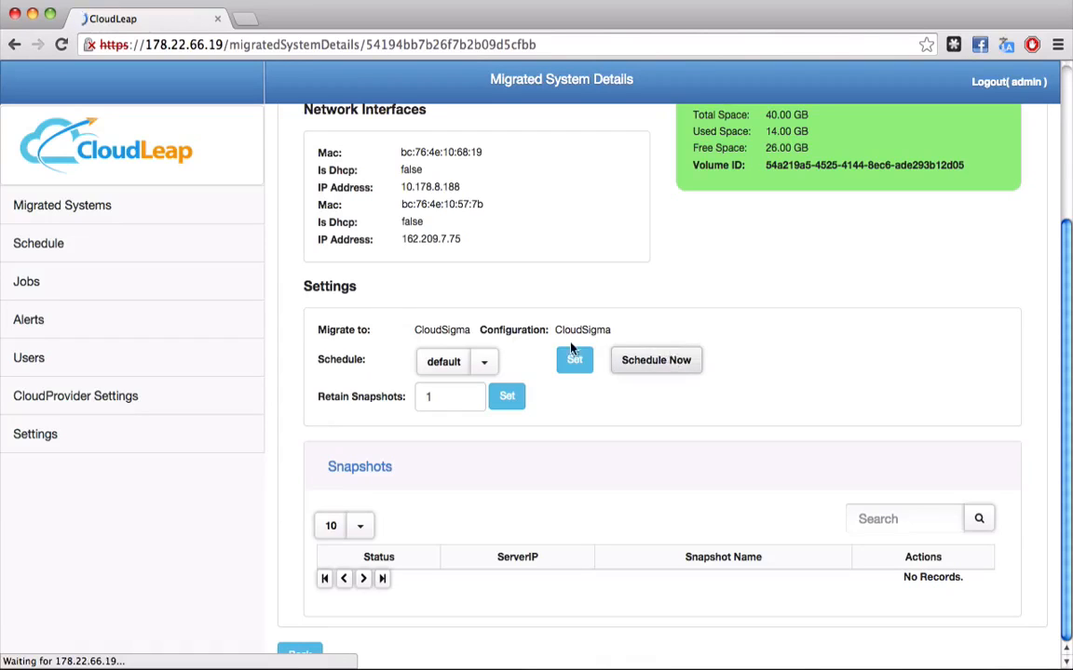
{"action": "left_click", "coordinate": [197, 281]}
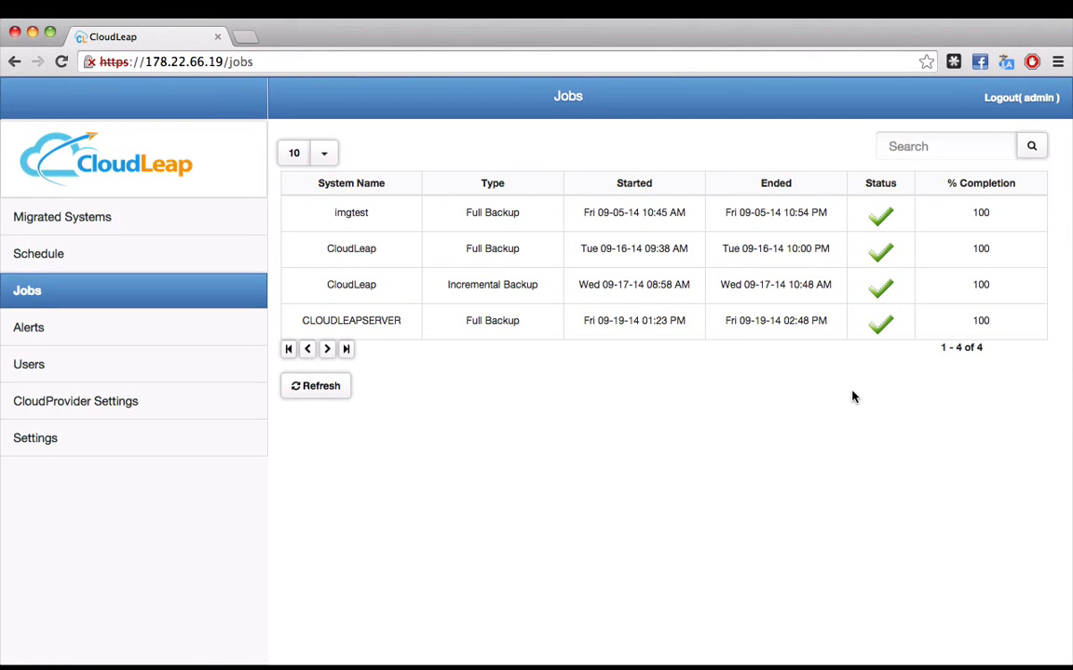
- Reopen CLOUDLEAPSERVER's details from Migrated Systems and start virtualizing its snapshot
{"action": "left_click", "coordinate": [237, 229]}
{"action": "left_click", "coordinate": [876, 288]}
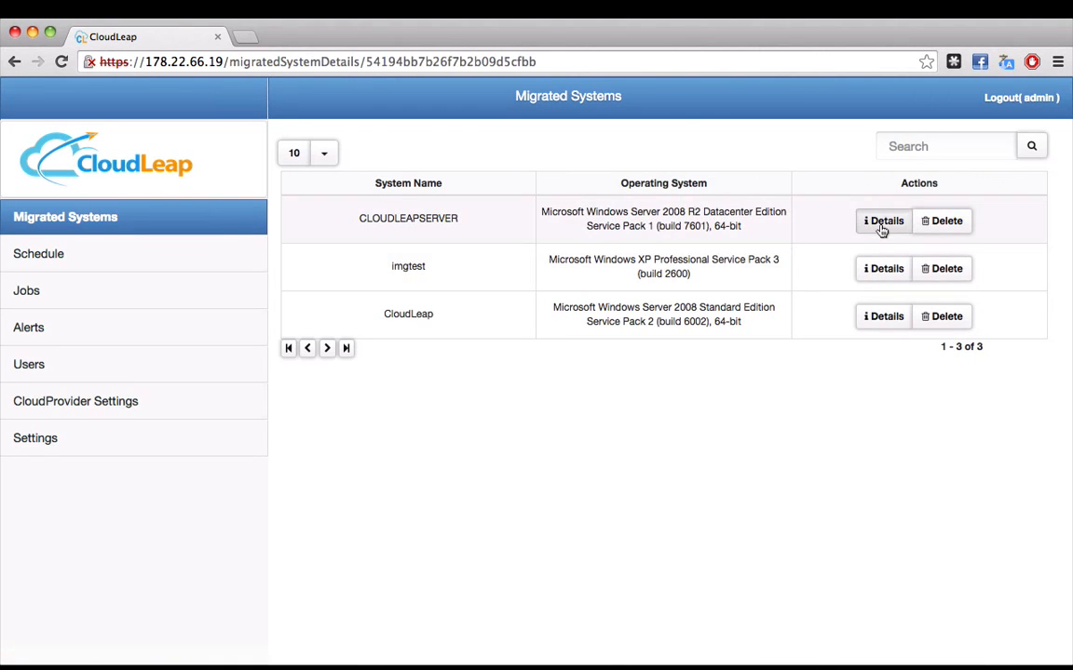
{"action": "scroll", "coordinate": [717, 224], "scroll_direction": "down", "scroll_amount": 5}
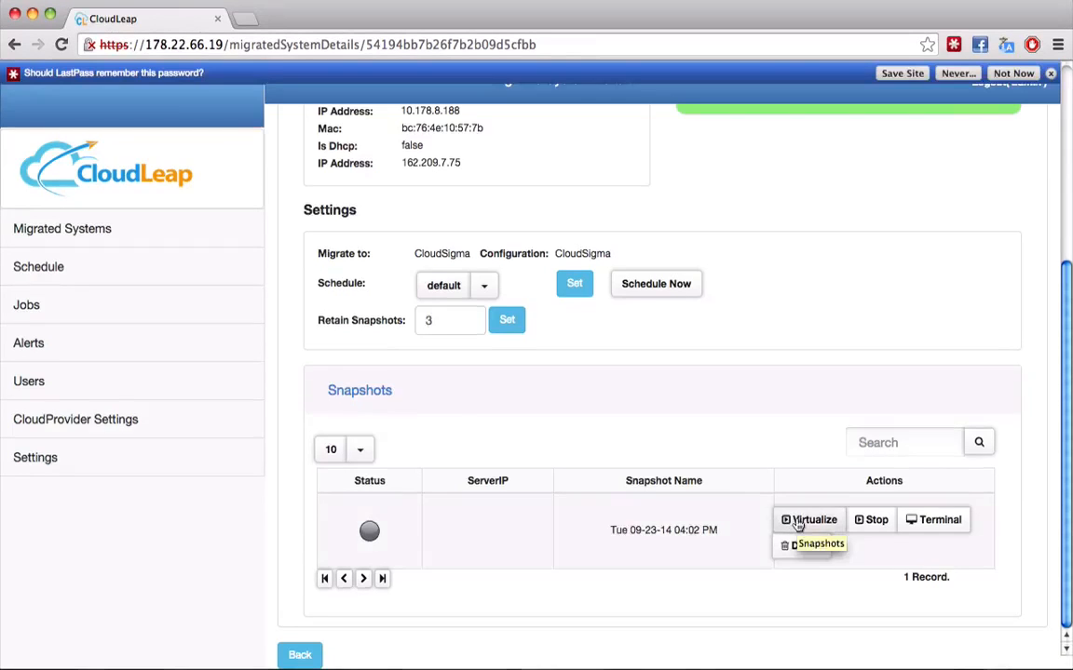
{"action": "left_click", "coordinate": [797, 523]}
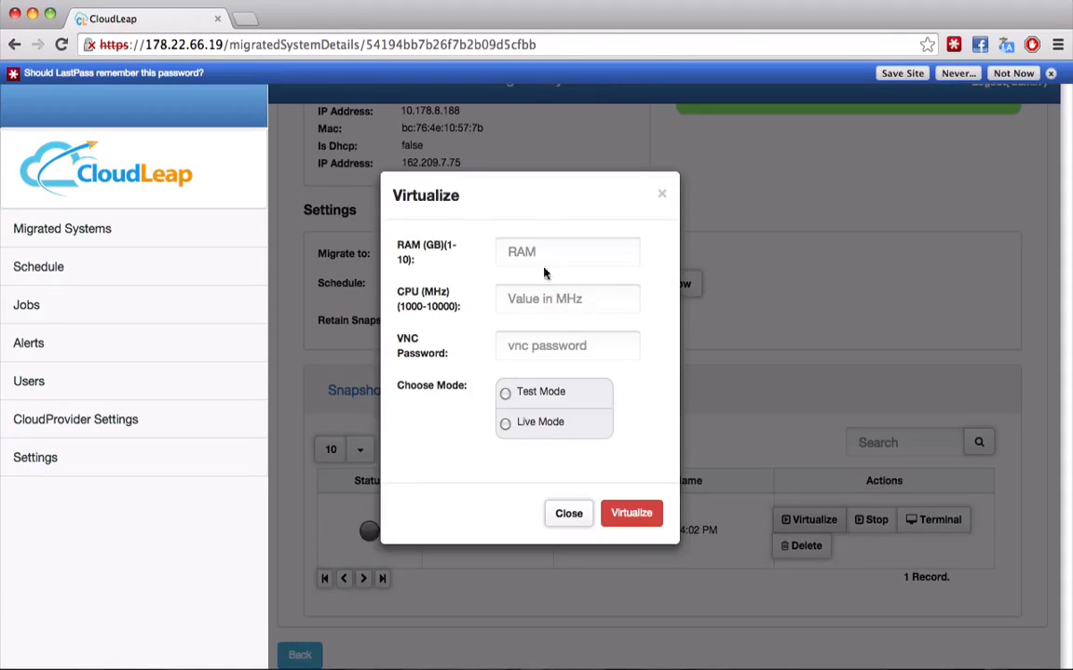
- Virtualize the snapshot in Test Mode with 1 GB RAM, 1000 MHz CPU and a VNC password
{"action": "left_click", "coordinate": [505, 249]}
{"action": "type", "text": "1"}
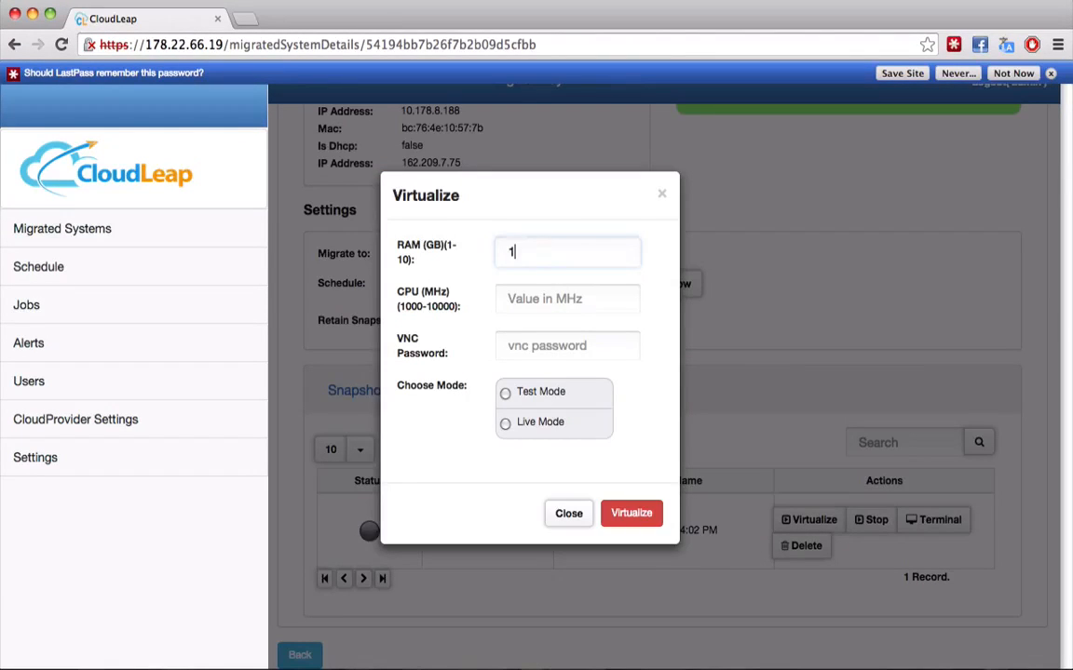
{"action": "left_click", "coordinate": [526, 301]}
{"action": "type", "text": "1000"}
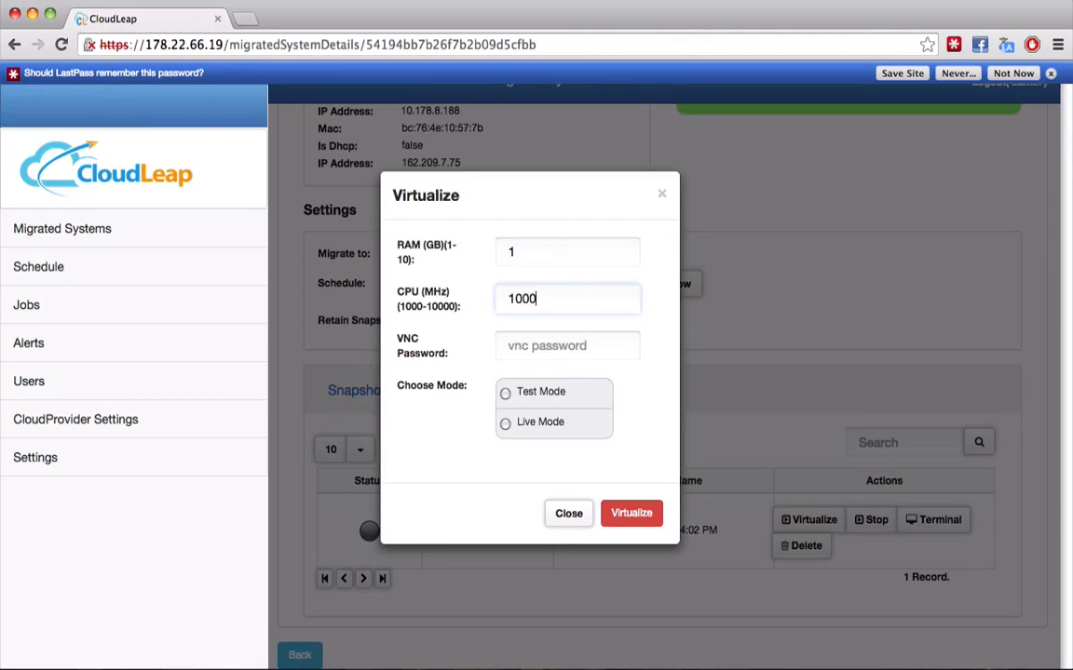
{"action": "left_click", "coordinate": [527, 347]}
{"action": "type", "text": "12"}
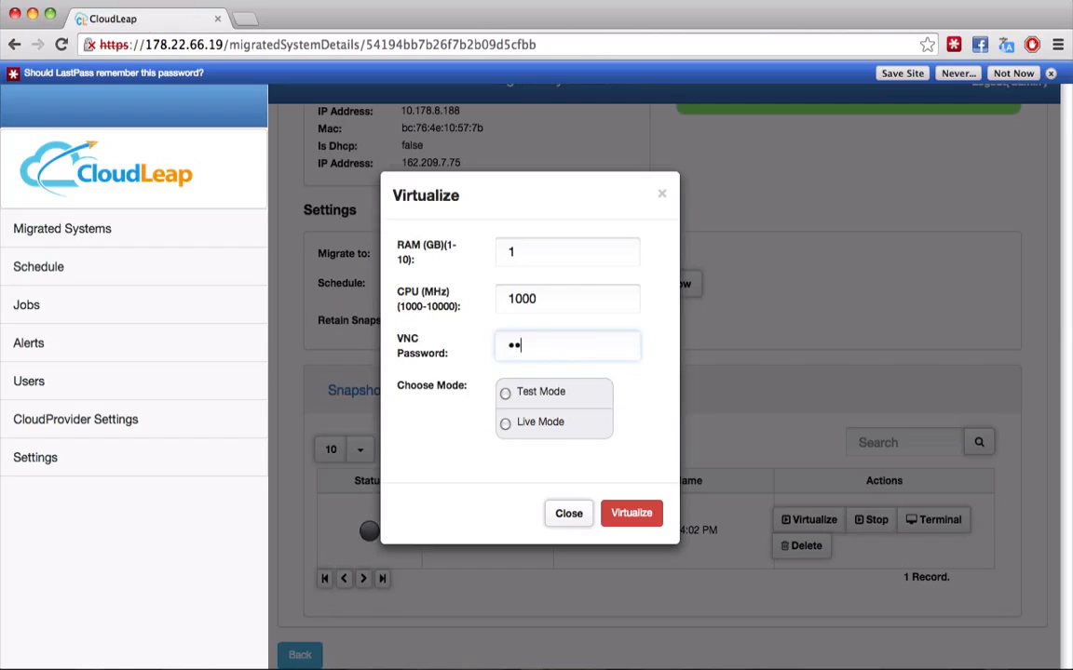
{"action": "type", "text": "3456"}
{"action": "left_click", "coordinate": [506, 394]}
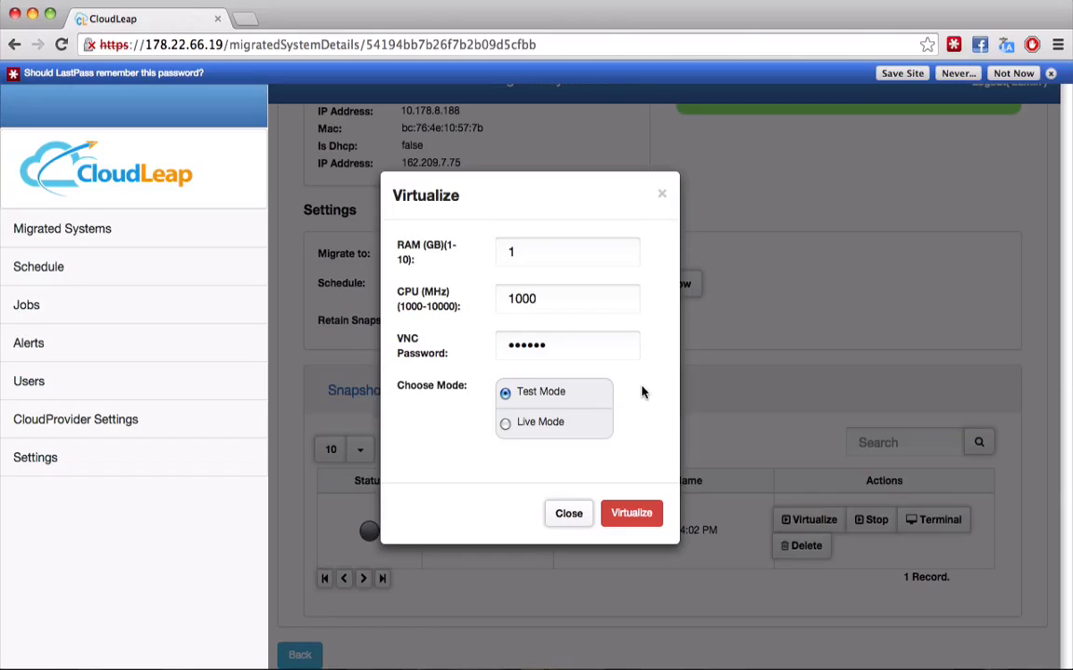
{"action": "left_click", "coordinate": [504, 424]}
{"action": "left_click", "coordinate": [631, 514]}
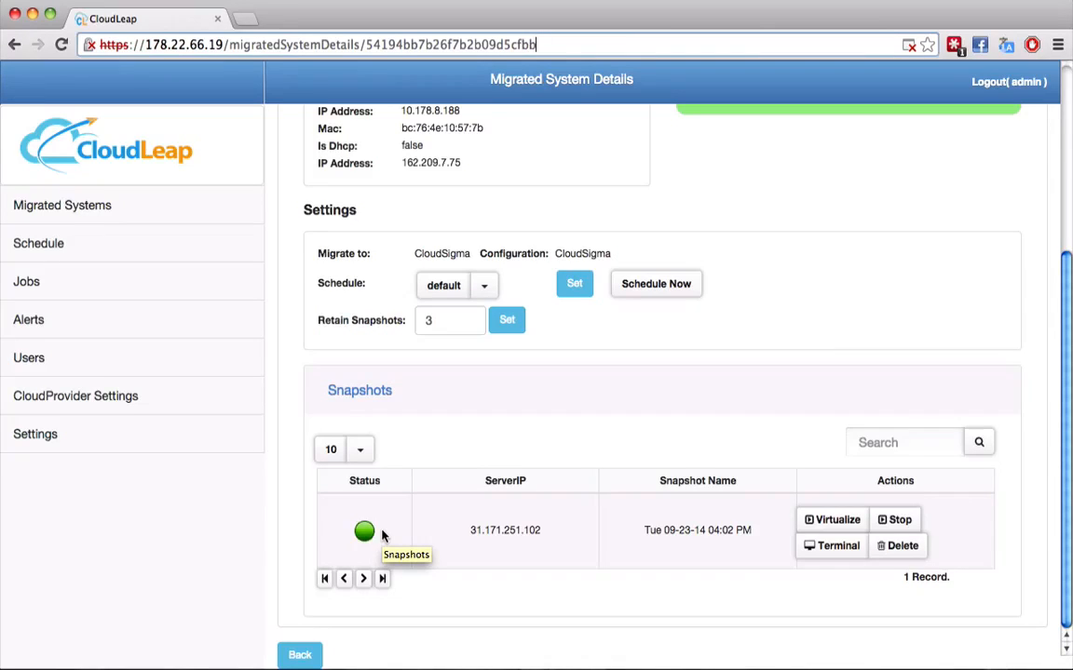
{"action": "left_click", "coordinate": [843, 549]}
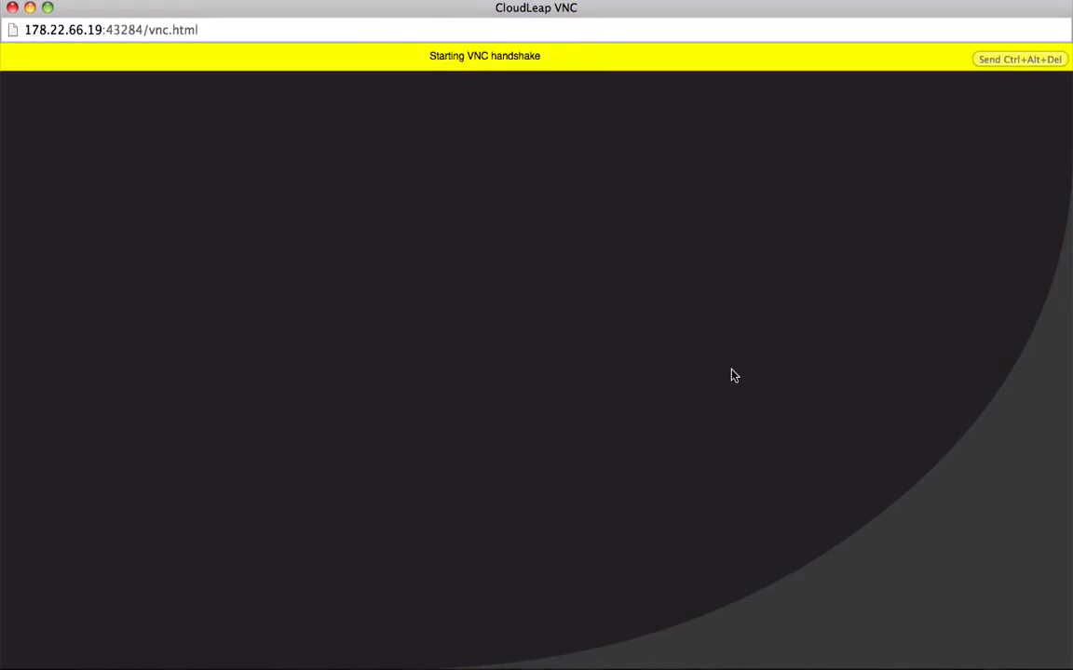
{"action": "left_click", "coordinate": [526, 60]}
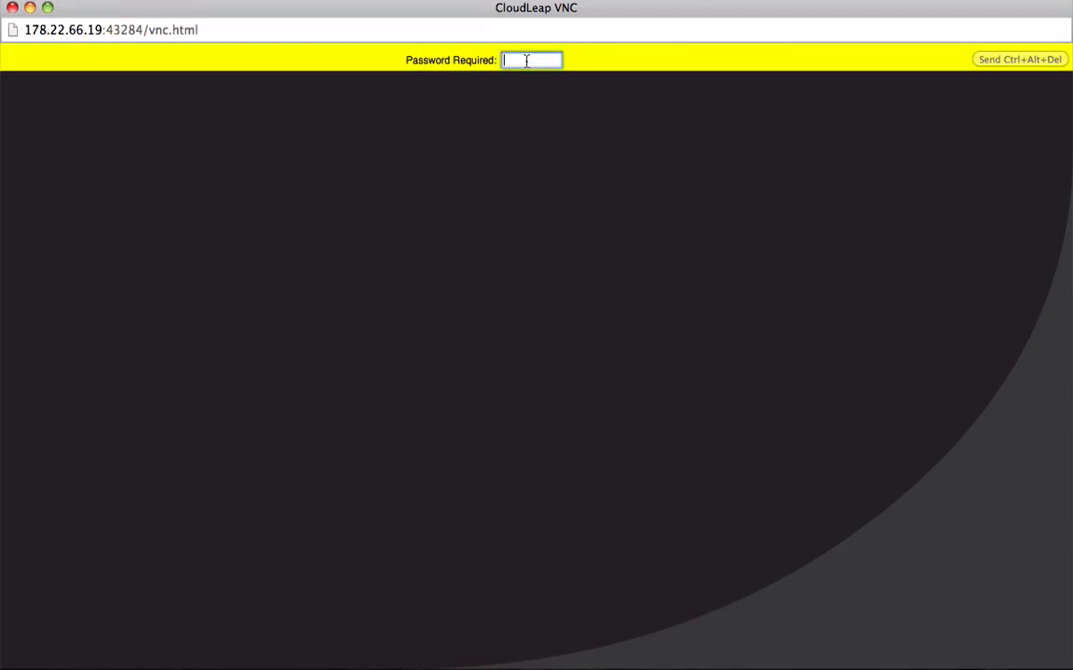
{"action": "type", "text": "••••••"}
{"action": "key", "text": "Return"}
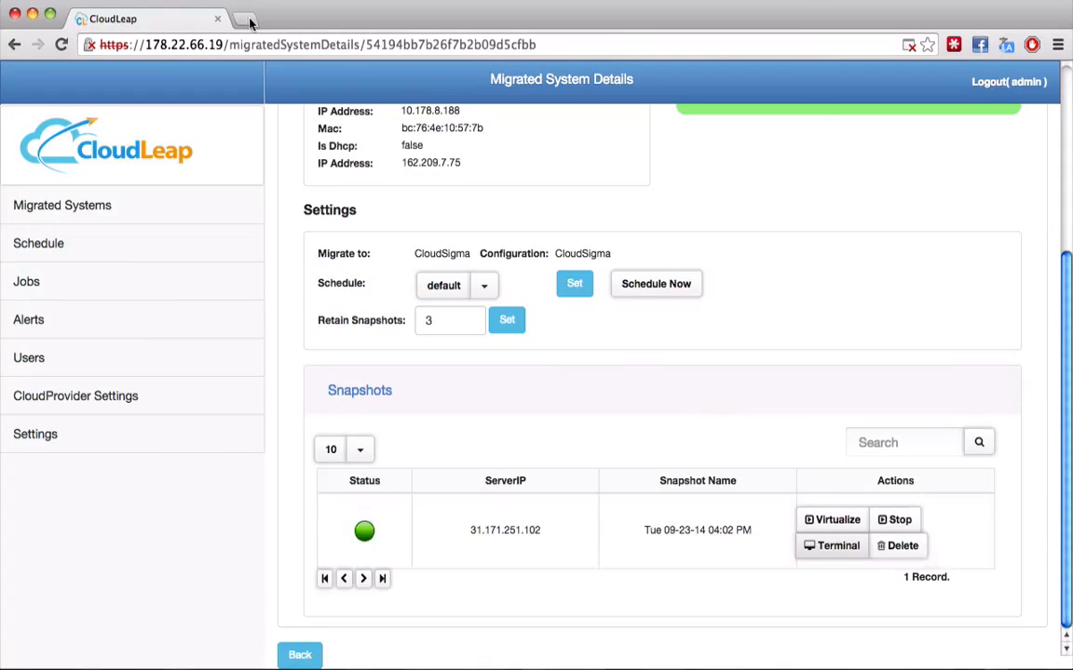
- Open zrh.cloudsigma.com in a new tab and find CLOUDLEAPSERVER under My Servers
{"action": "left_click", "coordinate": [245, 20]}
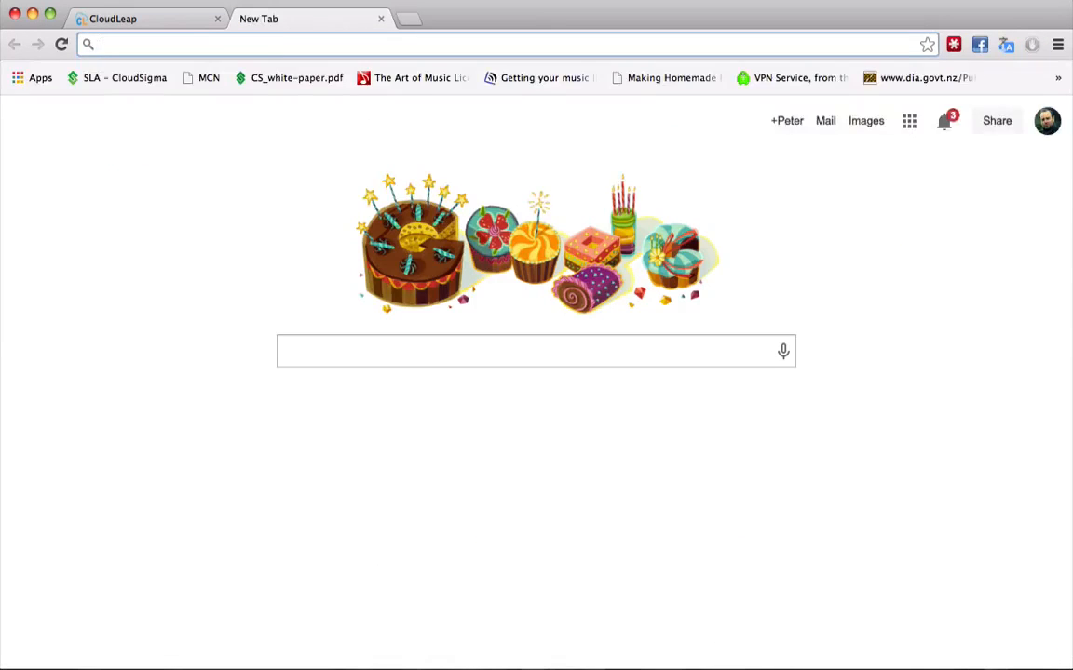
{"action": "type", "text": "zrh.cloudsigma.com"}
{"action": "left_click", "coordinate": [265, 79]}
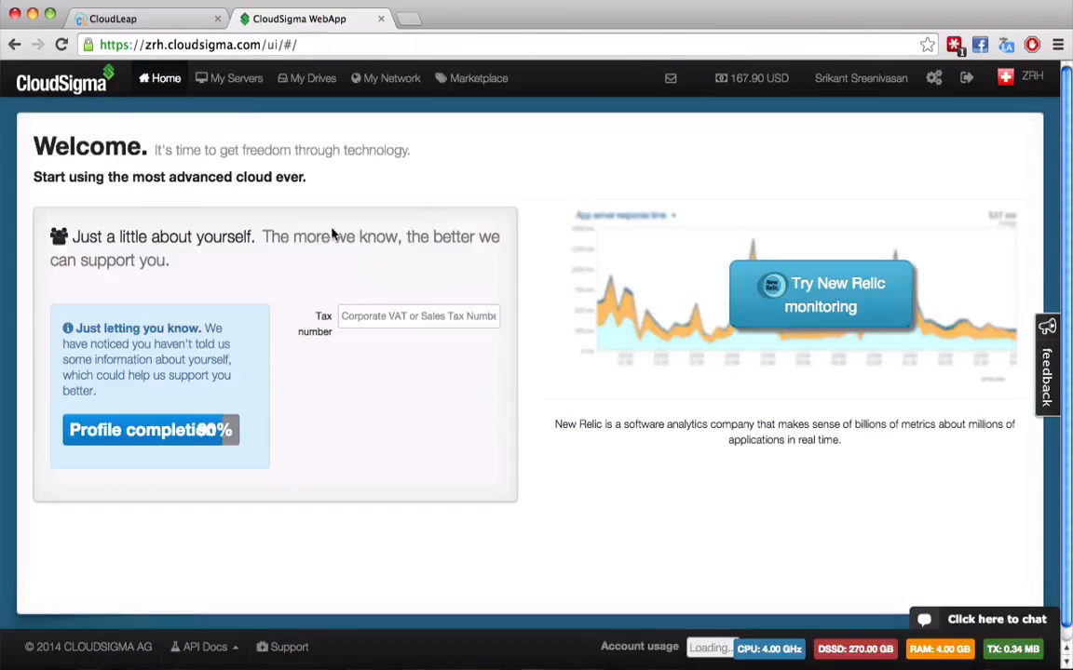
{"action": "left_click", "coordinate": [235, 82]}
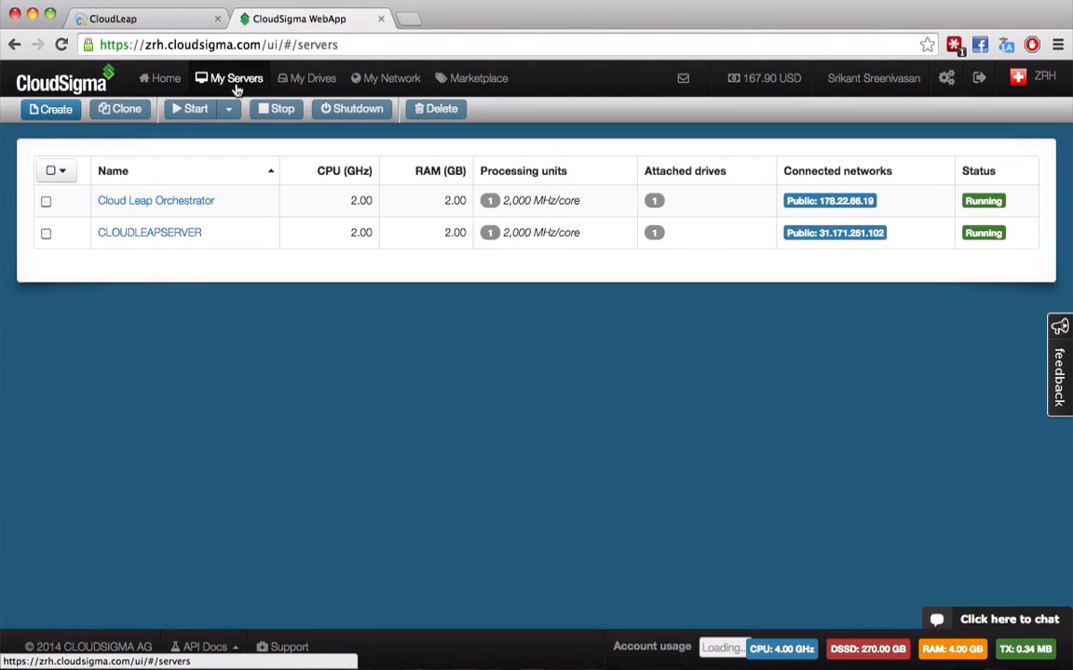
{"action": "left_click", "coordinate": [112, 240]}
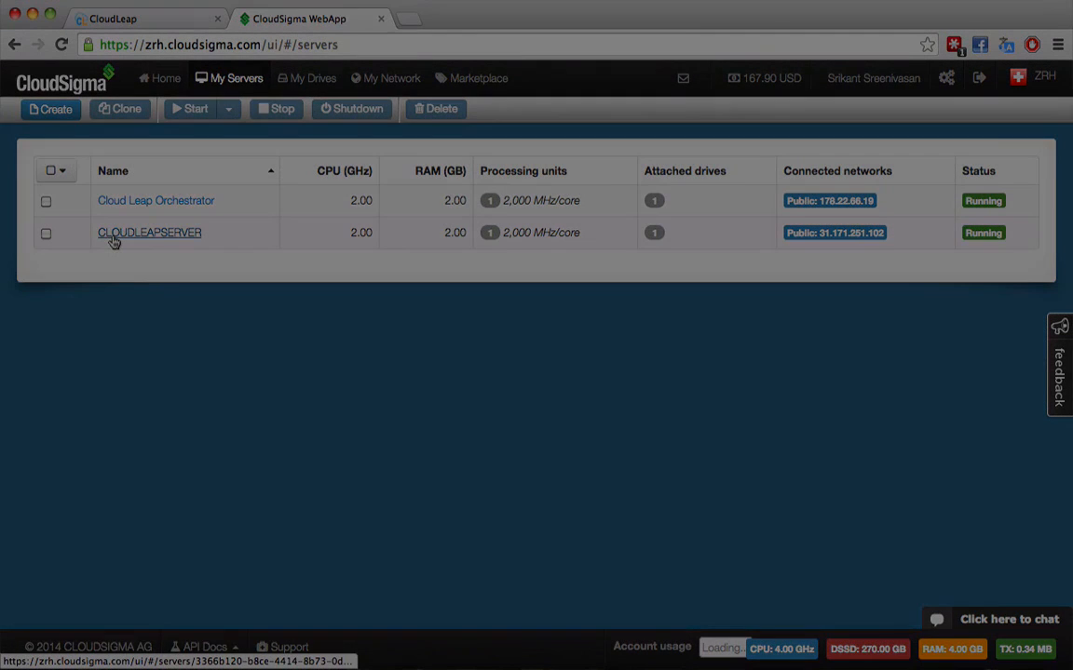